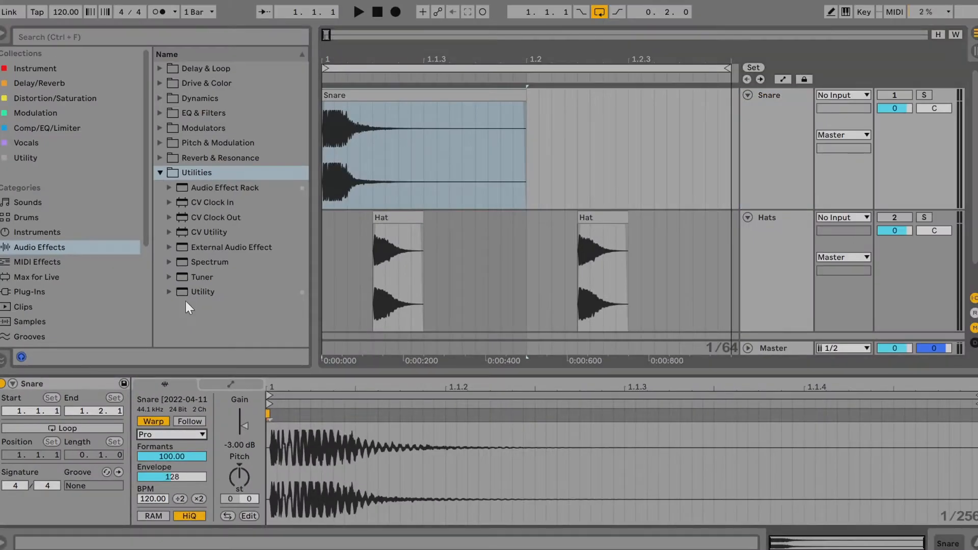
Add the Tuner audio effect from Utilities to the Snare track.
click(207, 275)
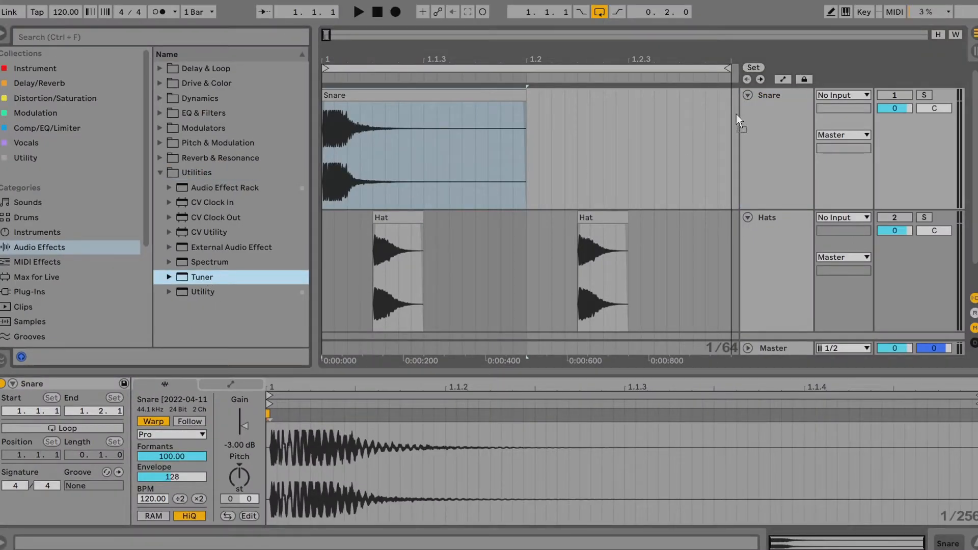
drag(791, 112, 791, 112)
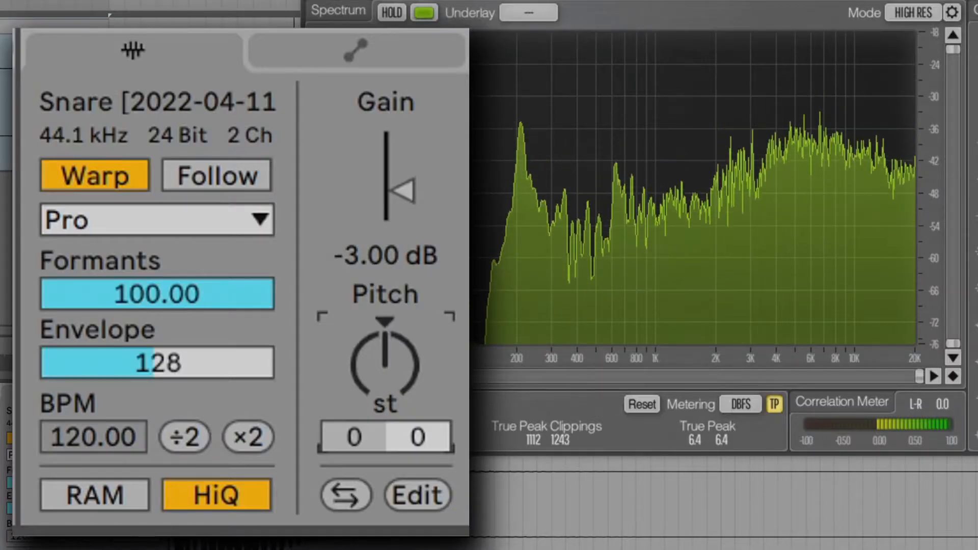
Try transposing the warped Snare clip down past -13 semitones.
drag(384, 360, 384, 413)
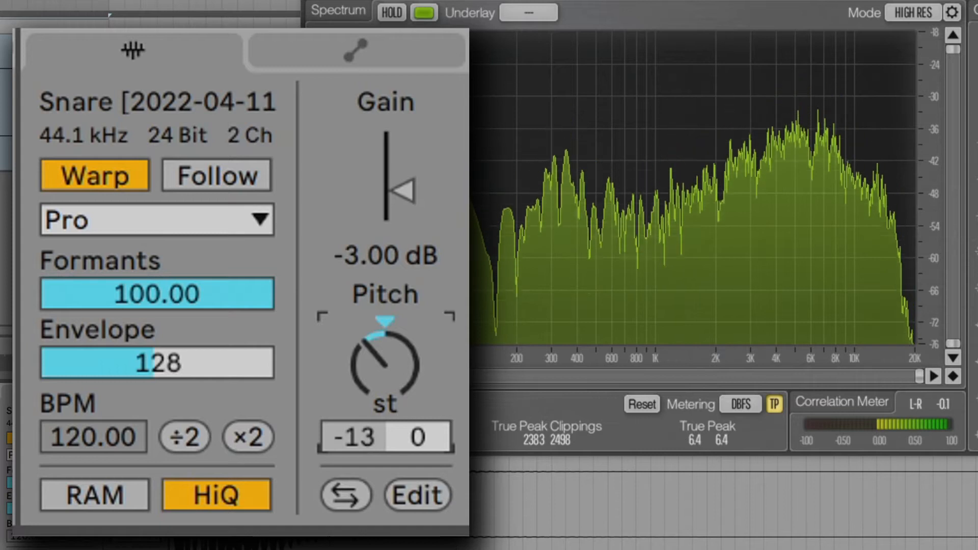
drag(384, 412, 384, 424)
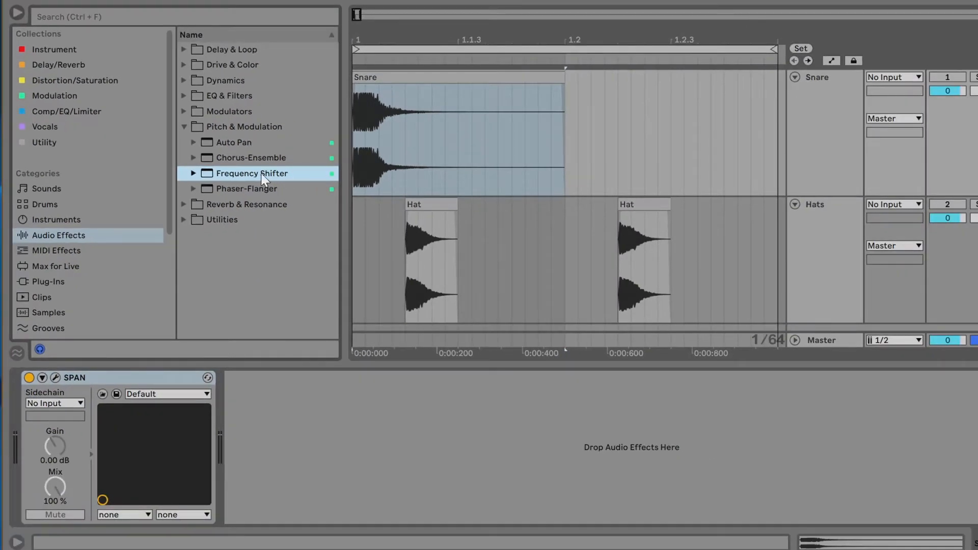
Insert a Frequency Shifter before SPAN on the Snare track and set its frequency to 10 Hz.
drag(221, 413, 30, 457)
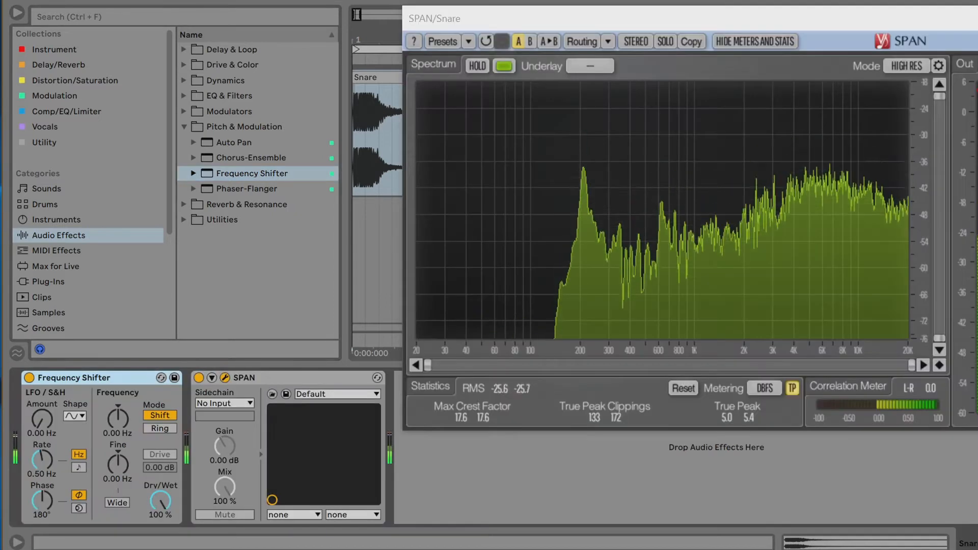
drag(123, 422, 123, 439)
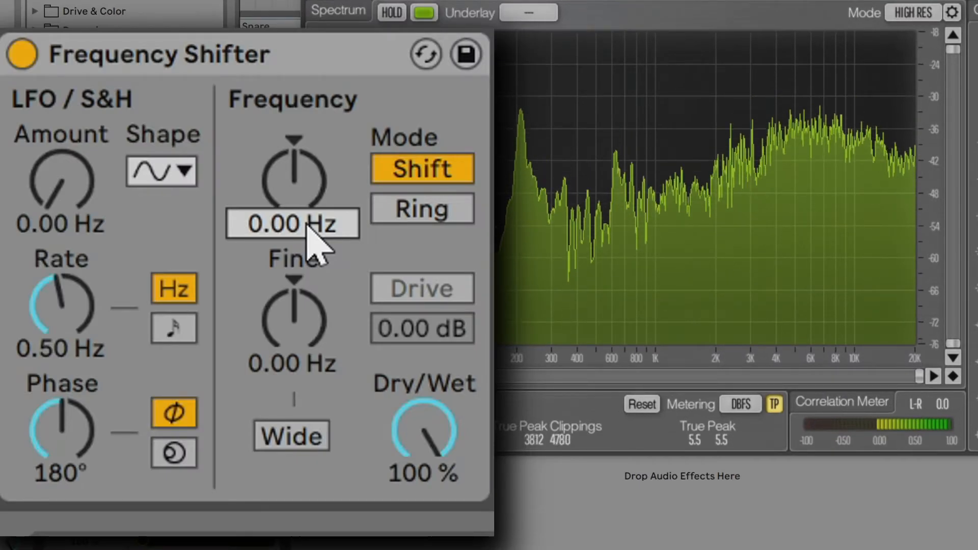
text(10)
key(Return)
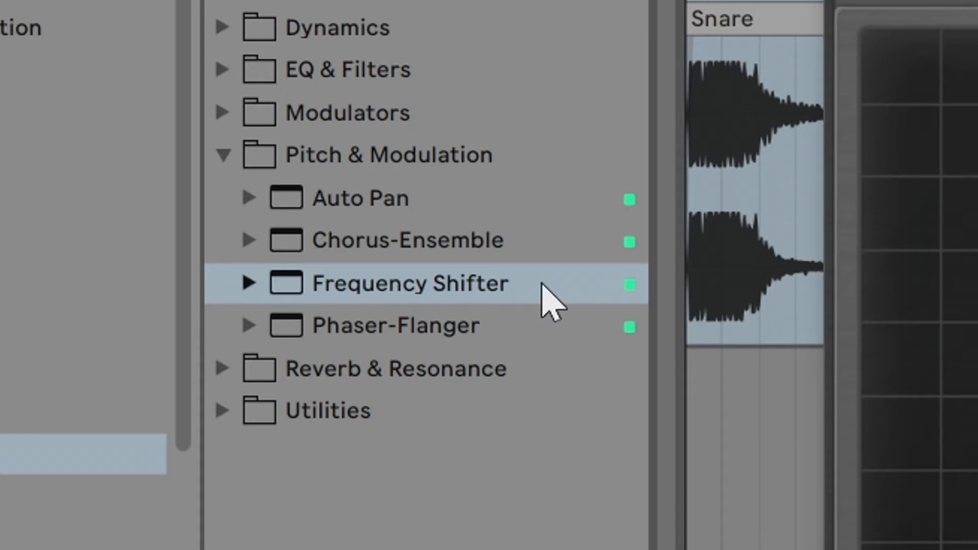
click(565, 281)
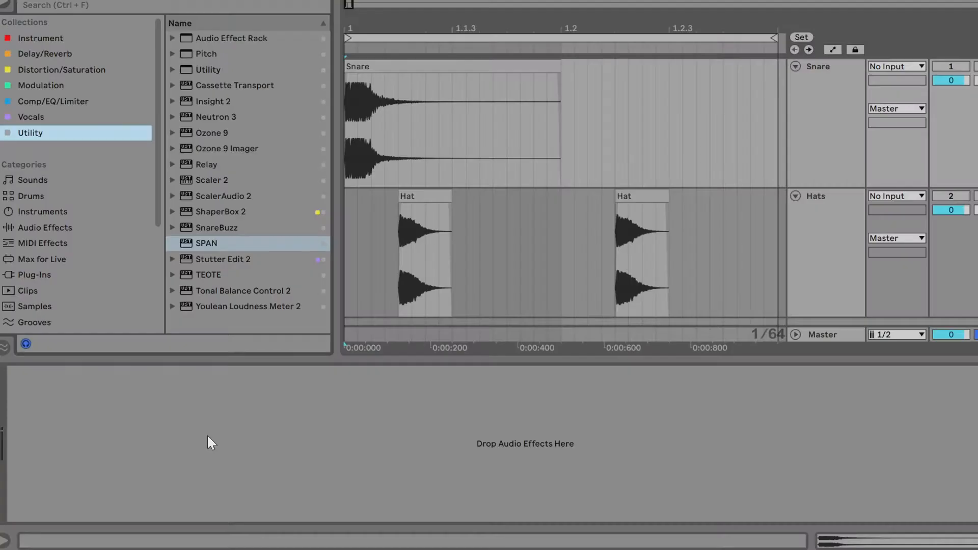
Add SPAN to the Snare track's empty device chain, open its analyzer window and start playback.
drag(213, 240, 292, 457)
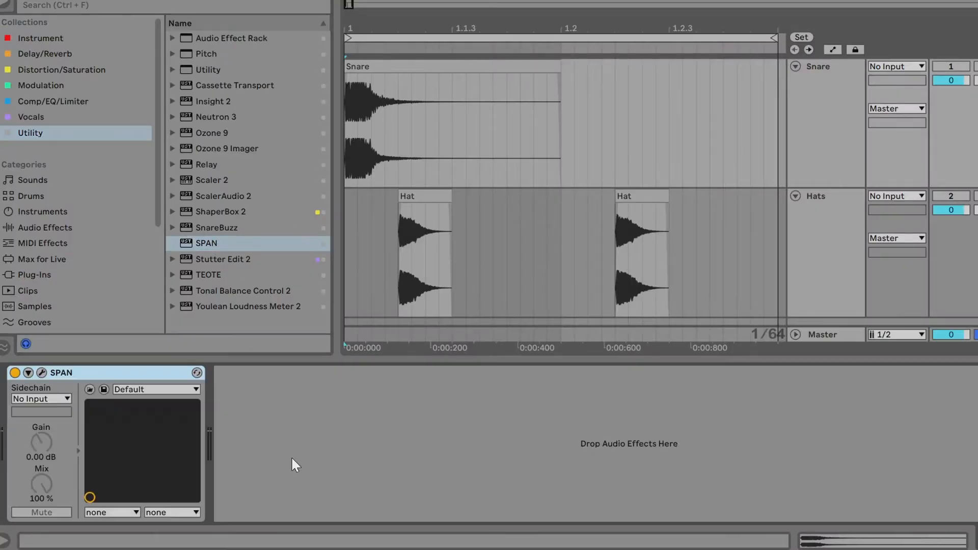
click(41, 373)
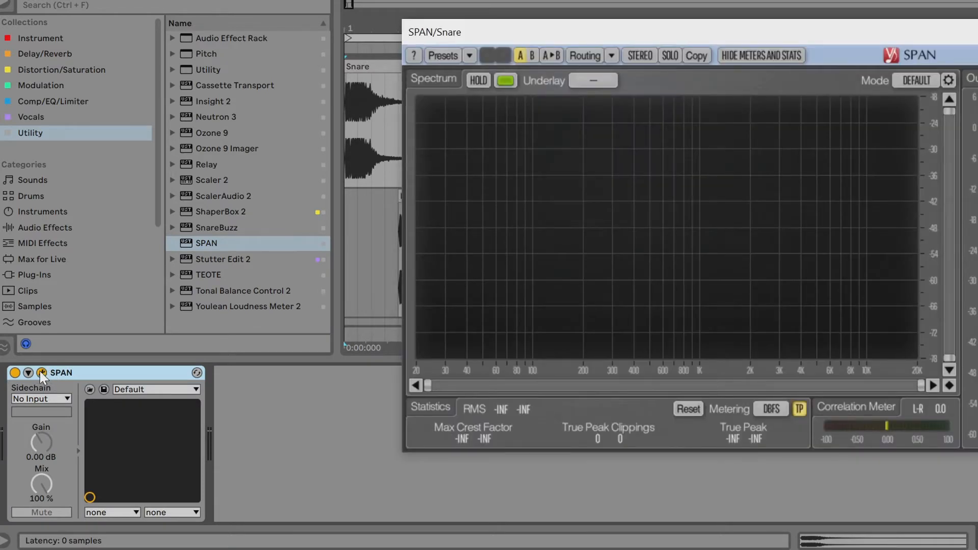
key(space)
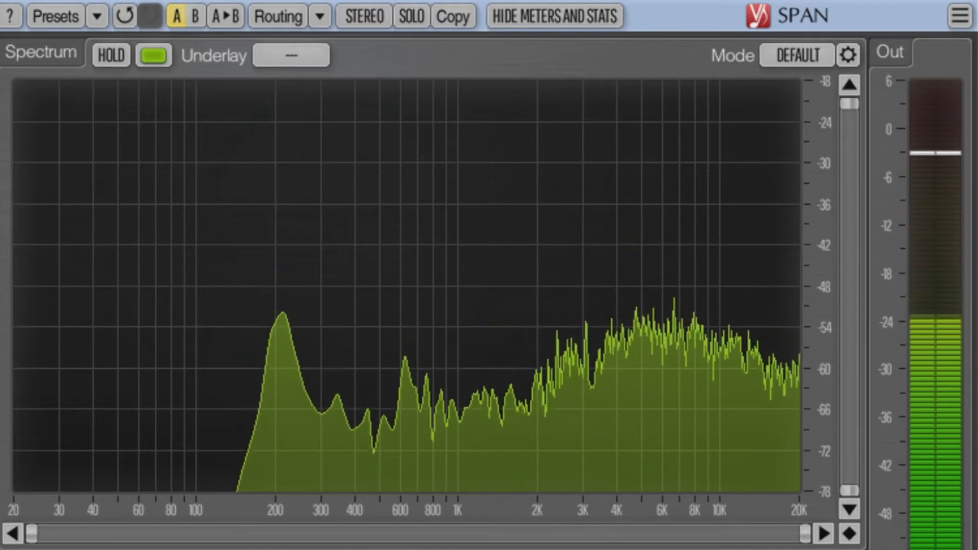
Set SPAN's spectrum mode to High Res and hold the spectrum display.
click(806, 54)
click(811, 147)
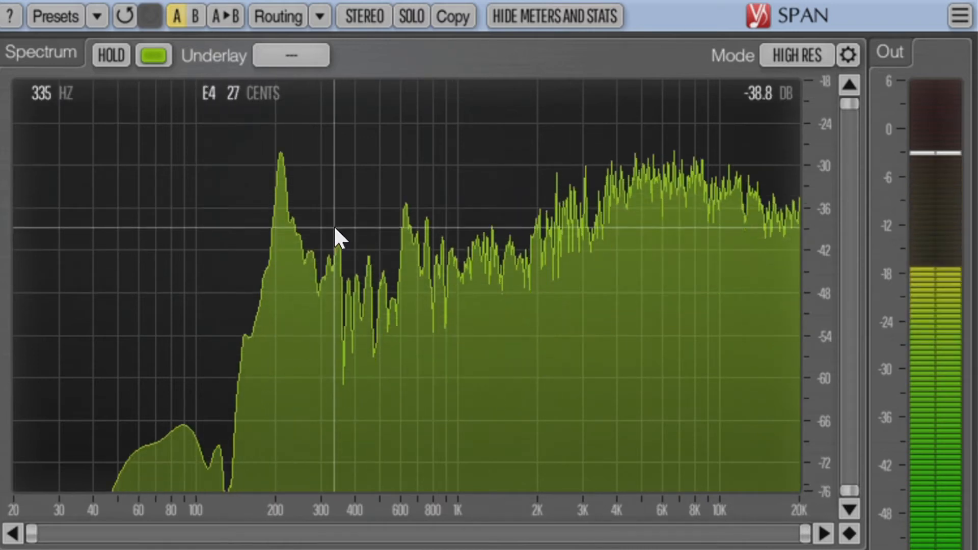
click(102, 54)
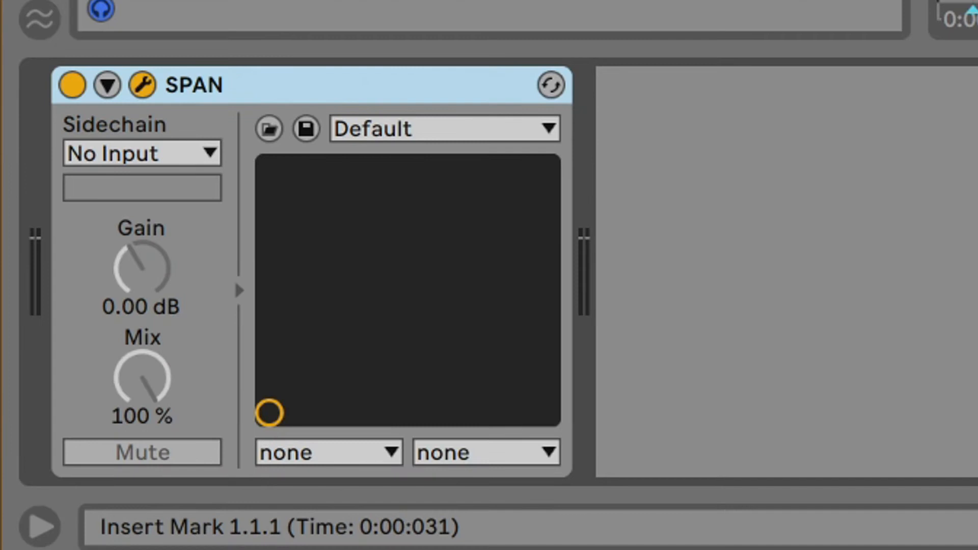
Insert a Frequency Shifter before SPAN on the Snare track and set its frequency to -35 Hz.
drag(3, 275, 89, 281)
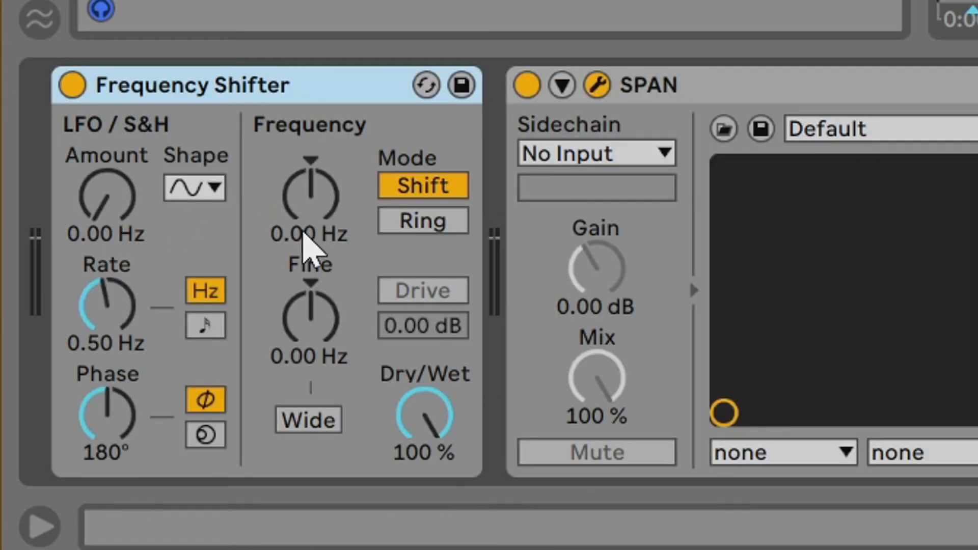
click(303, 232)
text(-35)
key(Return)
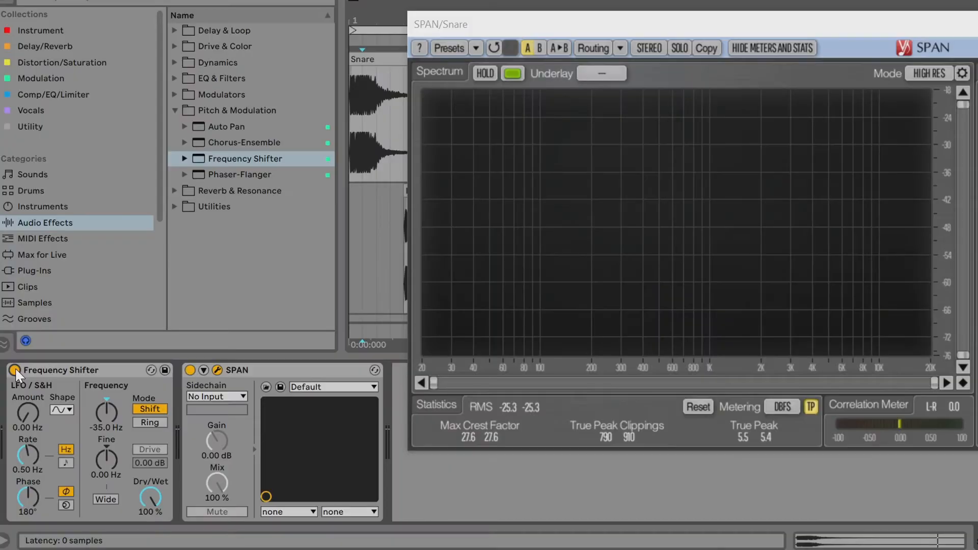
Toggle the Snare track's Frequency Shifter off and on to compare the original and shifted spectrum.
click(16, 372)
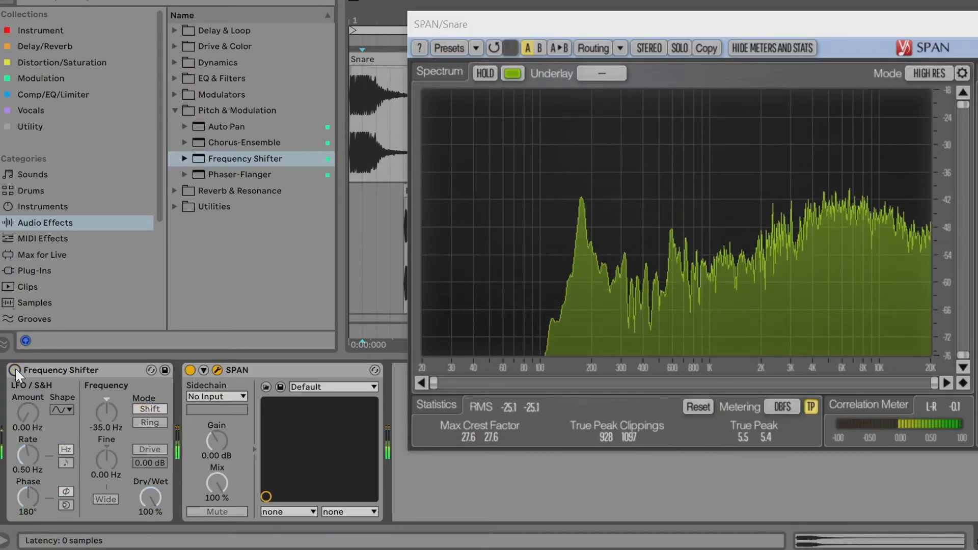
click(16, 372)
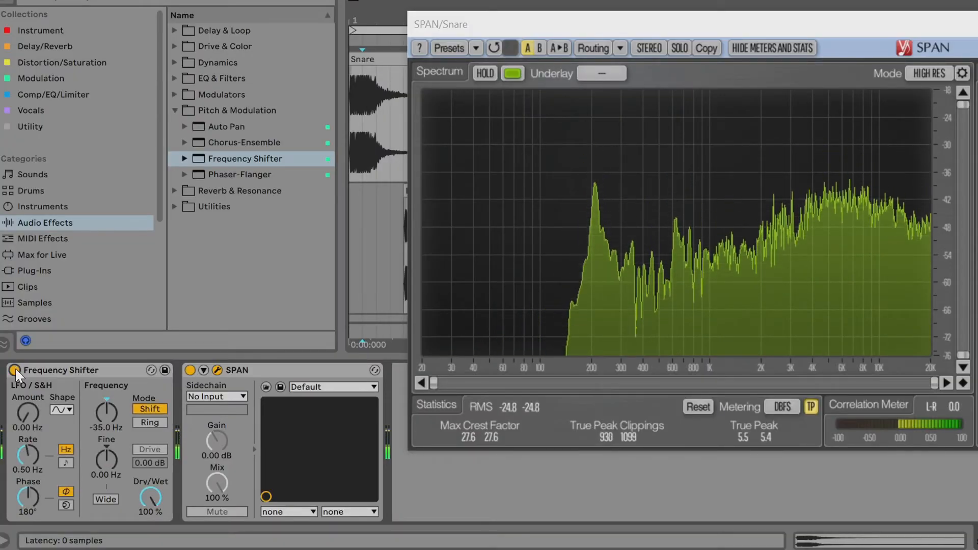
click(16, 372)
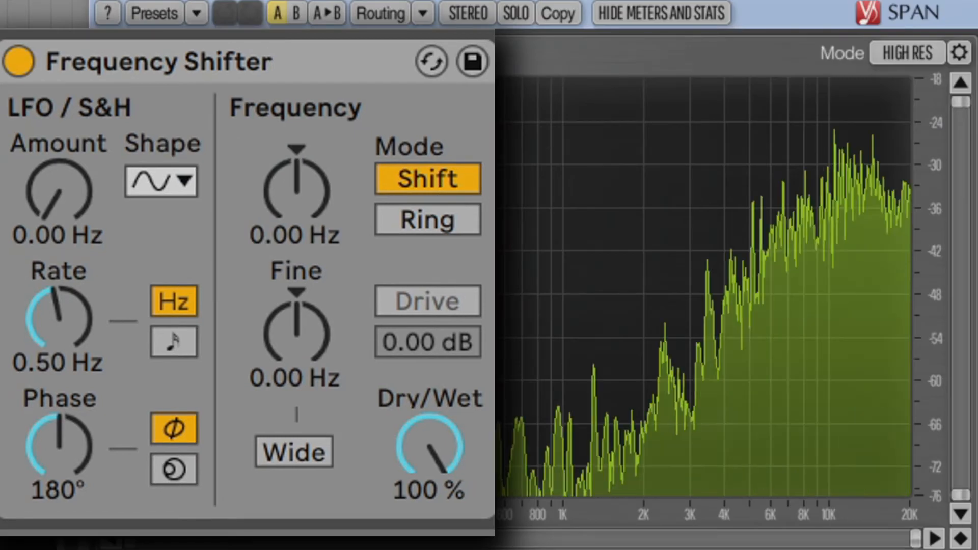
Sweep the Hats track's Frequency Shifter down to -2.28 kHz, up to 360 Hz, and down again past -1.20 kHz.
drag(312, 192, 313, 209)
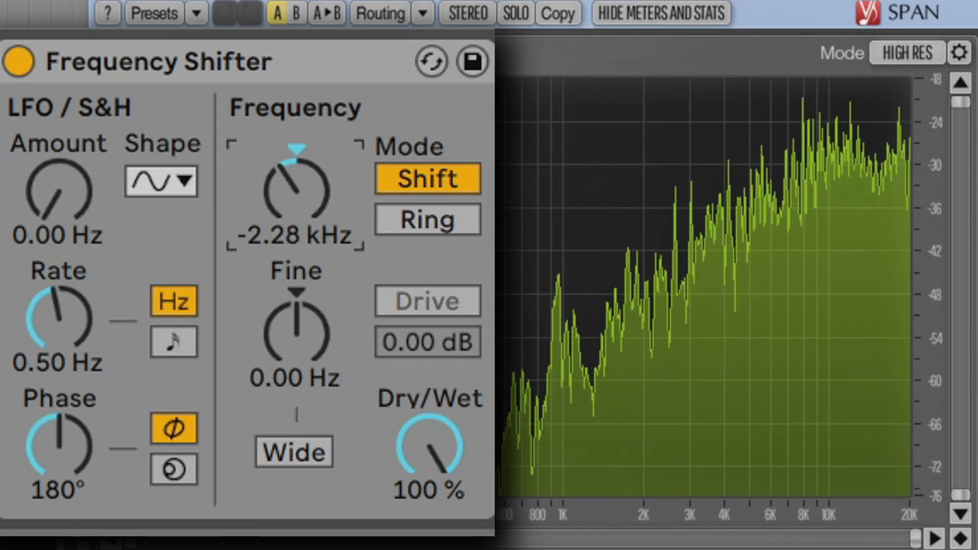
drag(296, 191, 297, 168)
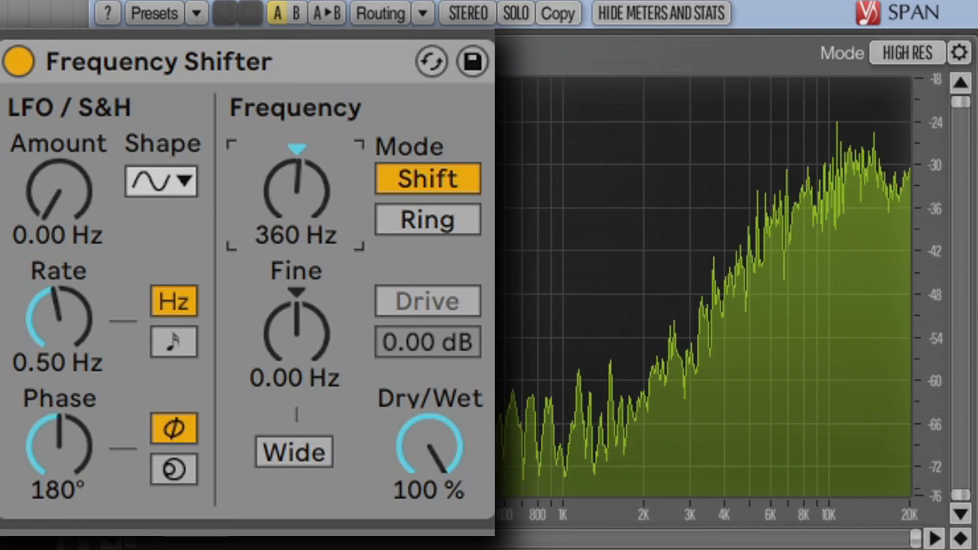
drag(297, 168, 296, 171)
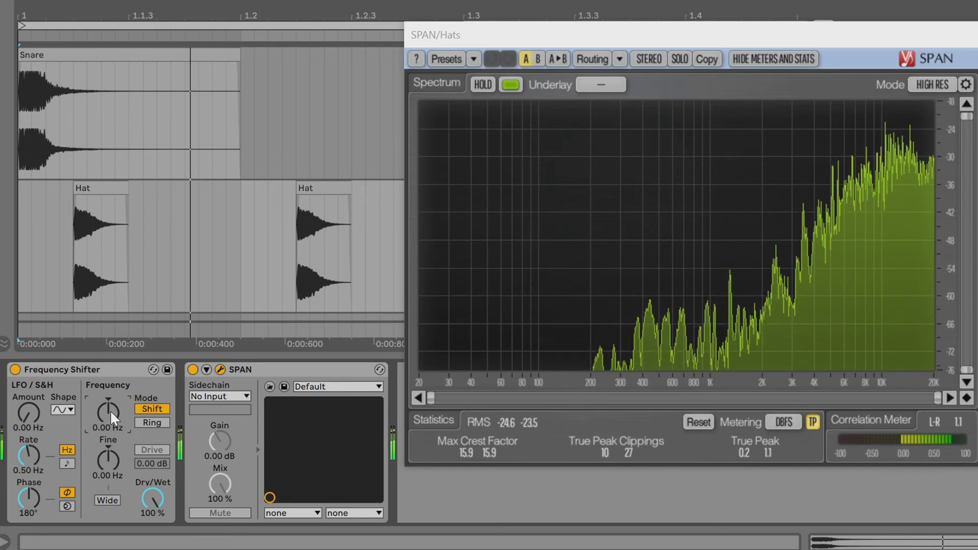
drag(110, 411, 110, 468)
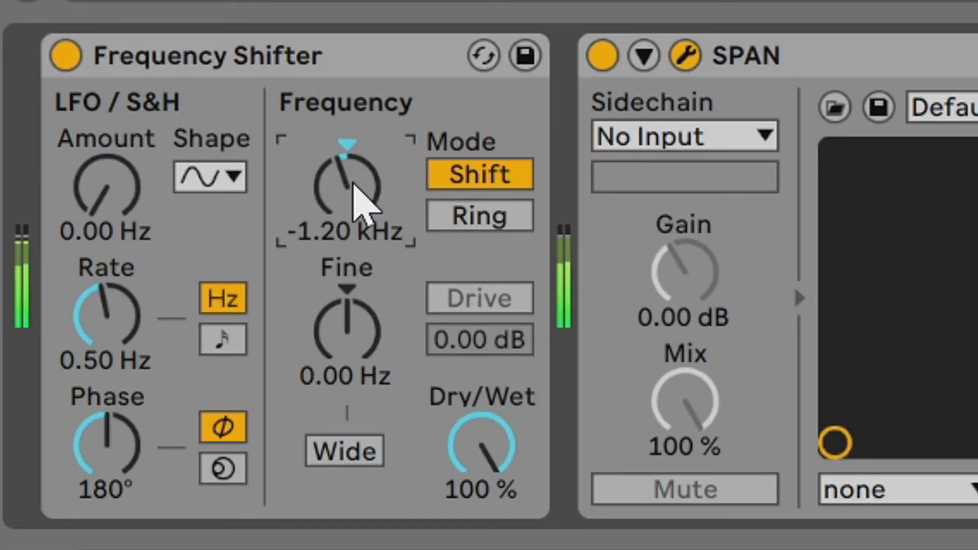
mouse_move(356, 194)
mouse_down()
mouse_move(357, 203)
mouse_move(357, 183)
mouse_move(357, 211)
mouse_up()
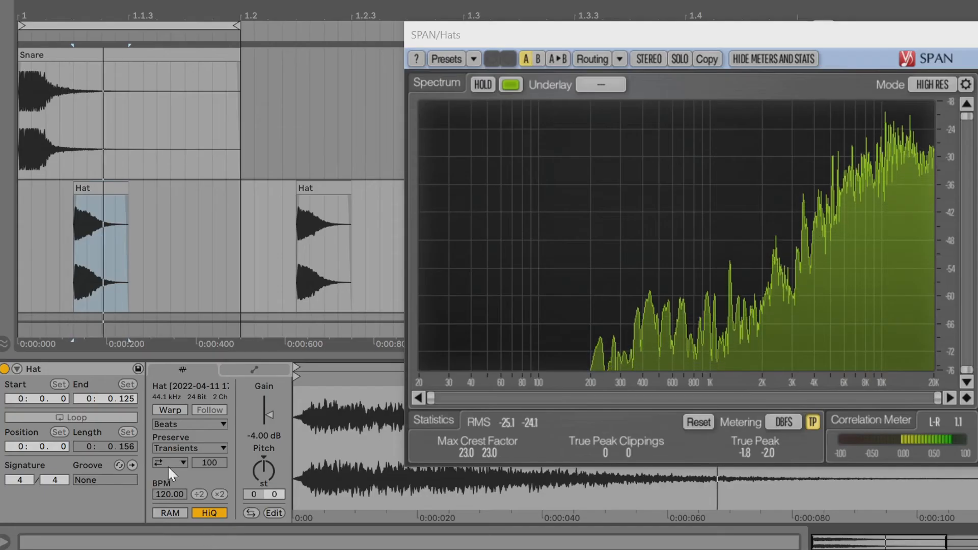
Turn on Warp for the first Hat clip, try transposing it down, and reset its pitch to 0 semitones.
click(172, 409)
drag(273, 472, 273, 496)
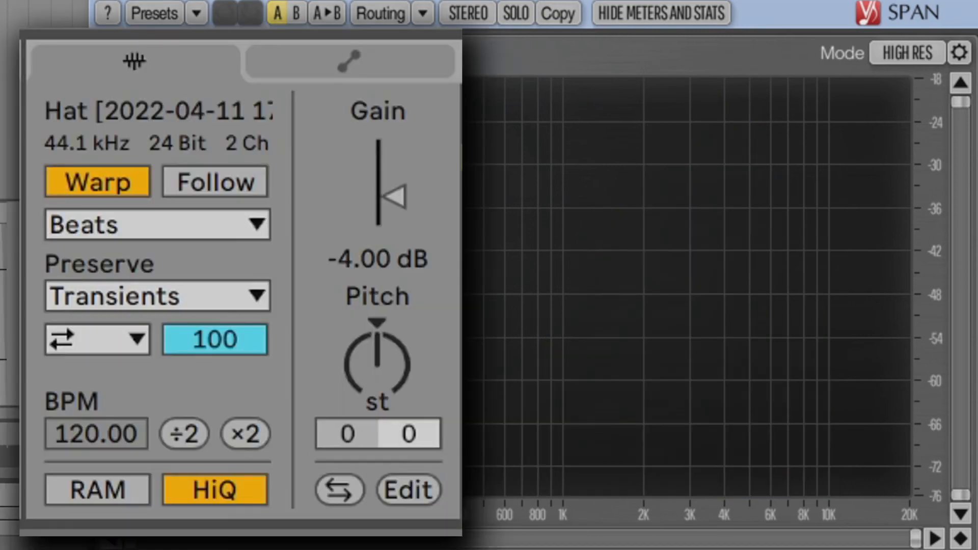
mouse_move(393, 360)
mouse_down()
mouse_move(393, 415)
mouse_move(392, 372)
mouse_up()
key(Delete)
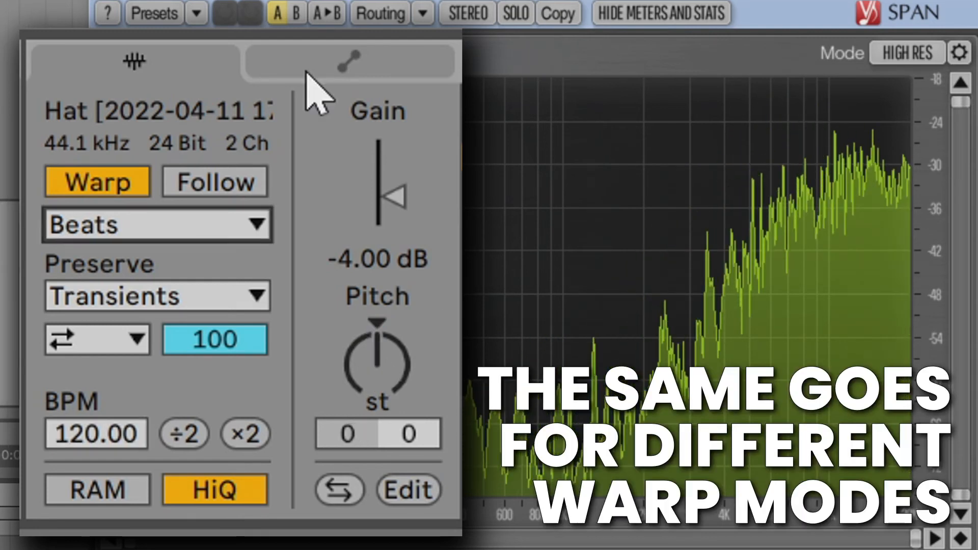
Change the Hat clip's warp mode to Pro and try adjusting its pitch.
click(250, 228)
click(132, 455)
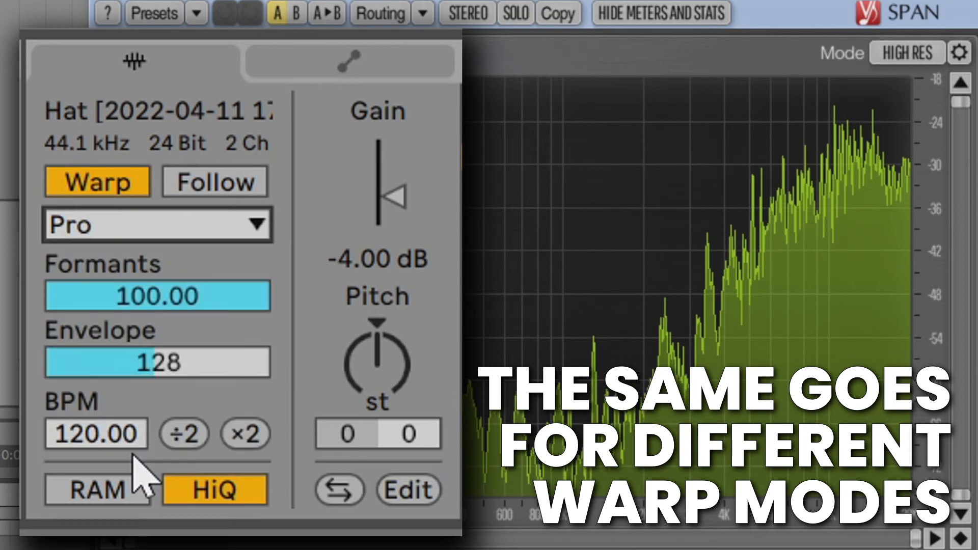
mouse_move(392, 345)
mouse_down()
mouse_move(393, 427)
mouse_move(393, 345)
mouse_up()
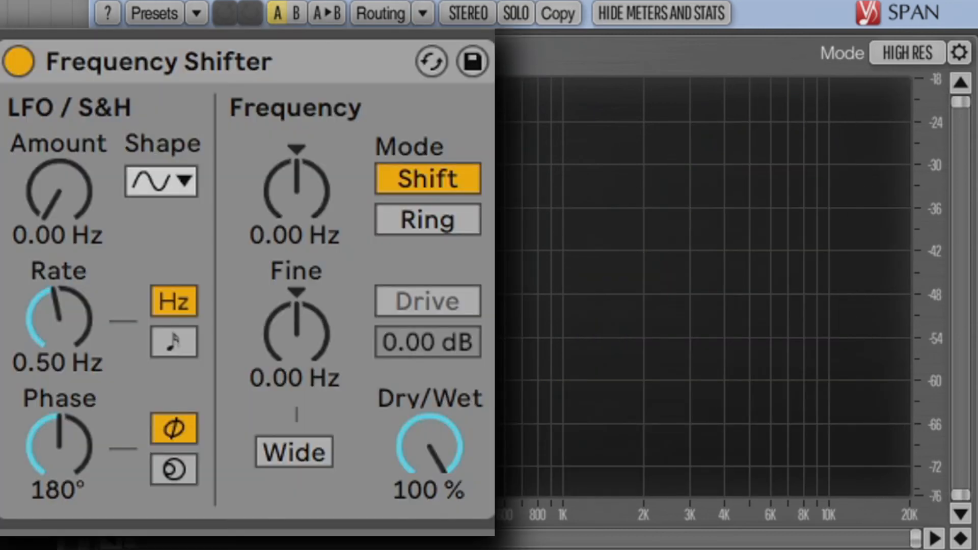
Play the hats and sweep their Frequency Shifter down to -3.16 kHz, then back up to -1.08 kHz.
key(space)
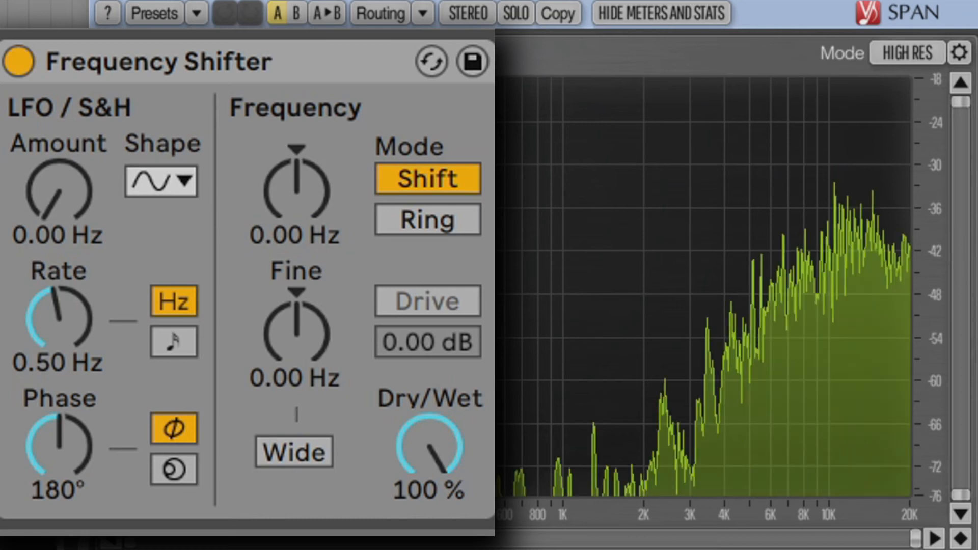
click(301, 192)
drag(301, 193, 301, 343)
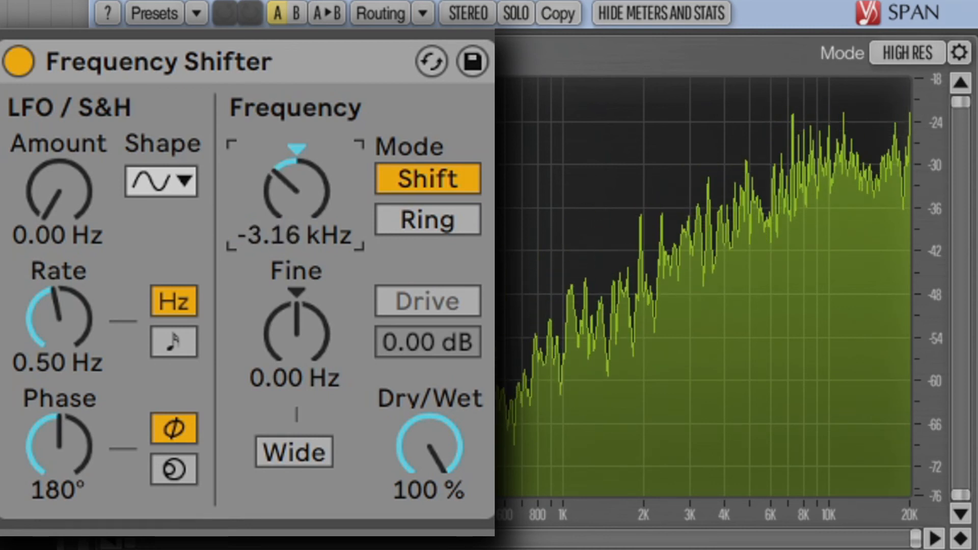
drag(301, 423, 300, 387)
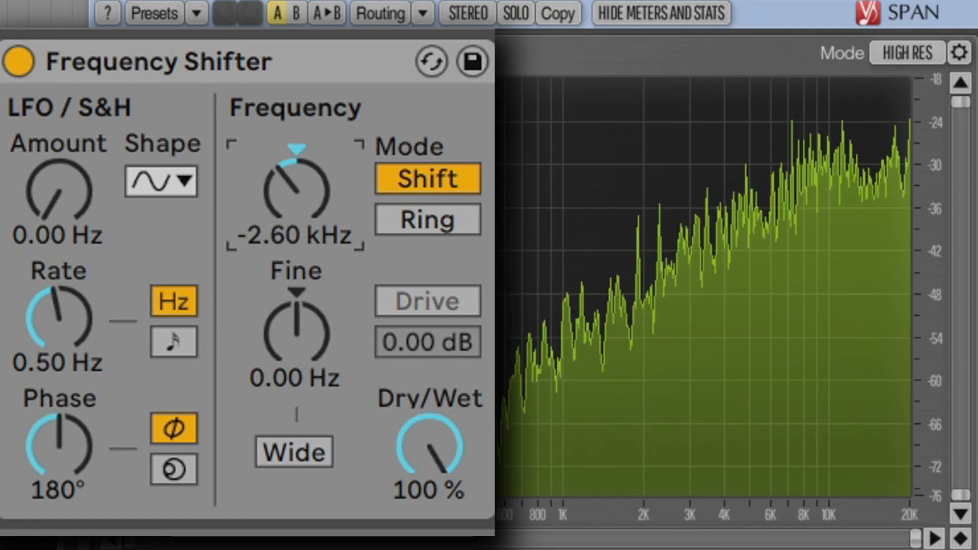
drag(301, 294, 300, 261)
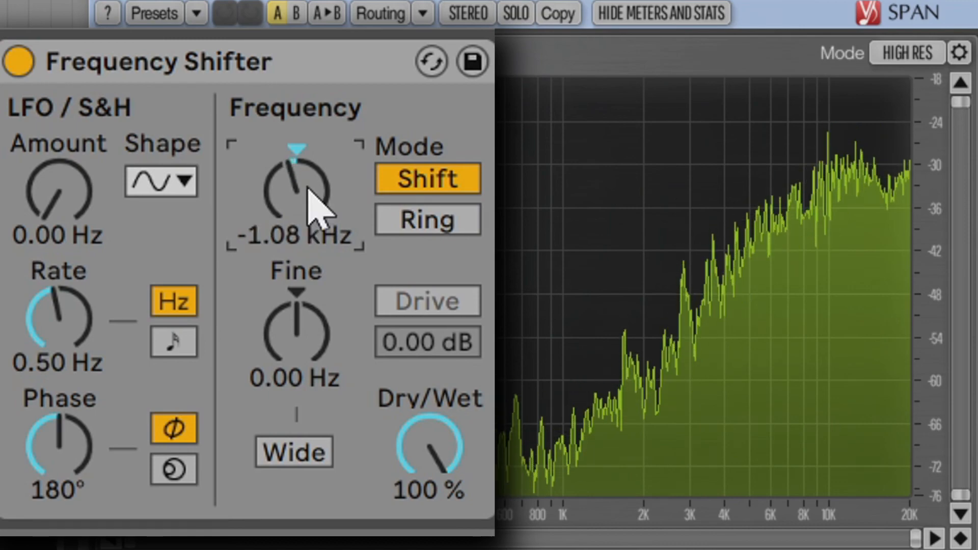